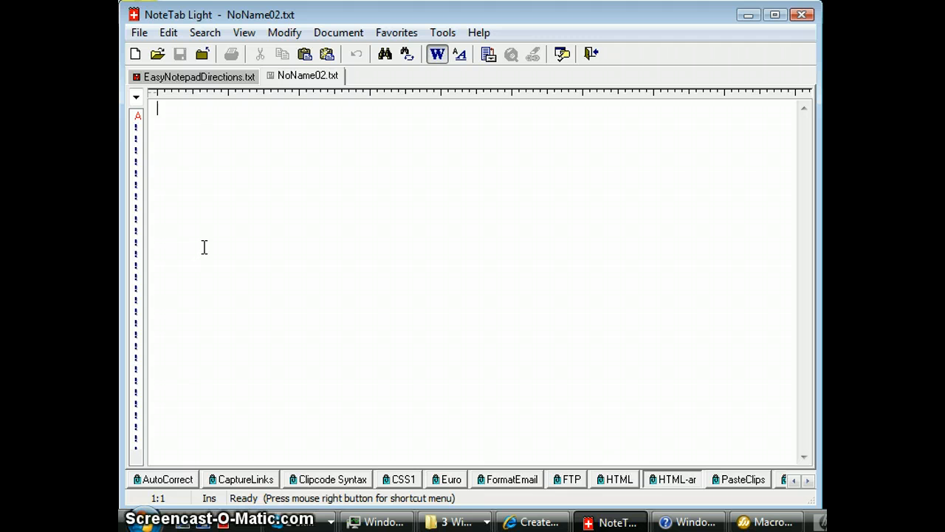
- Insert a stamp of the current time and date into the blank NoName02.txt document
left_click(251, 160)
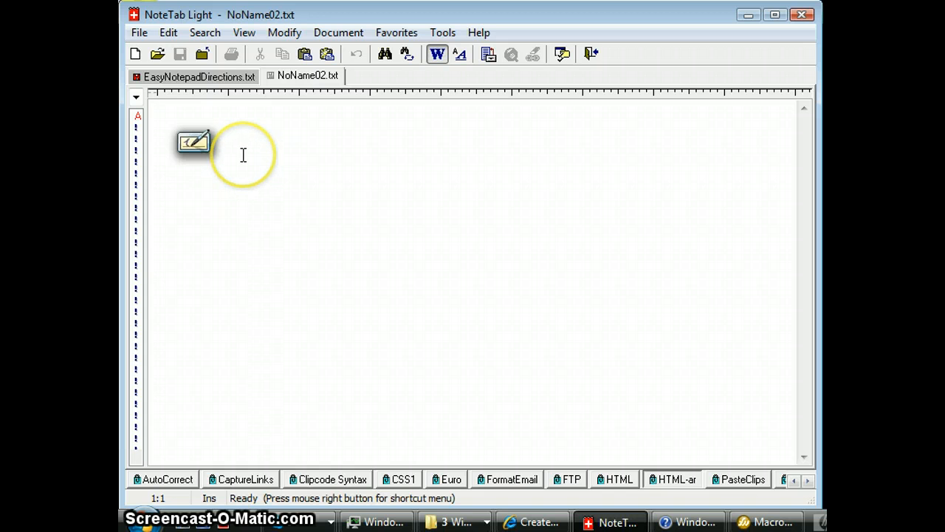
key("F5")
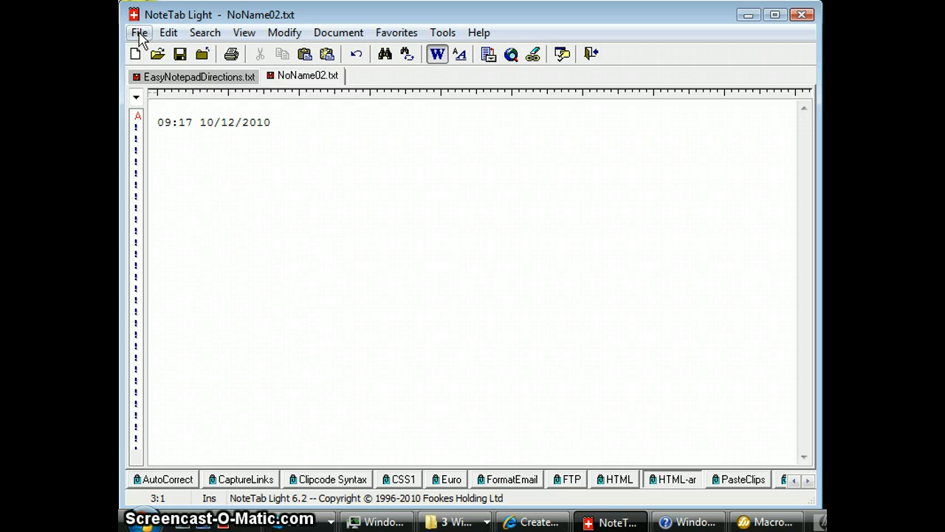
- Start saving the document under a new name and open the Documents folder inside the user's personal folder as the destination
left_click(140, 34)
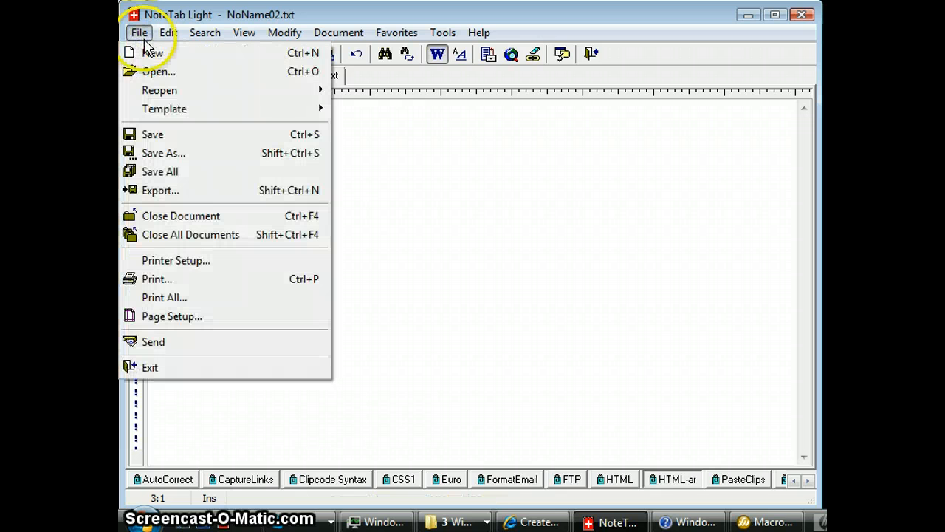
left_click(158, 153)
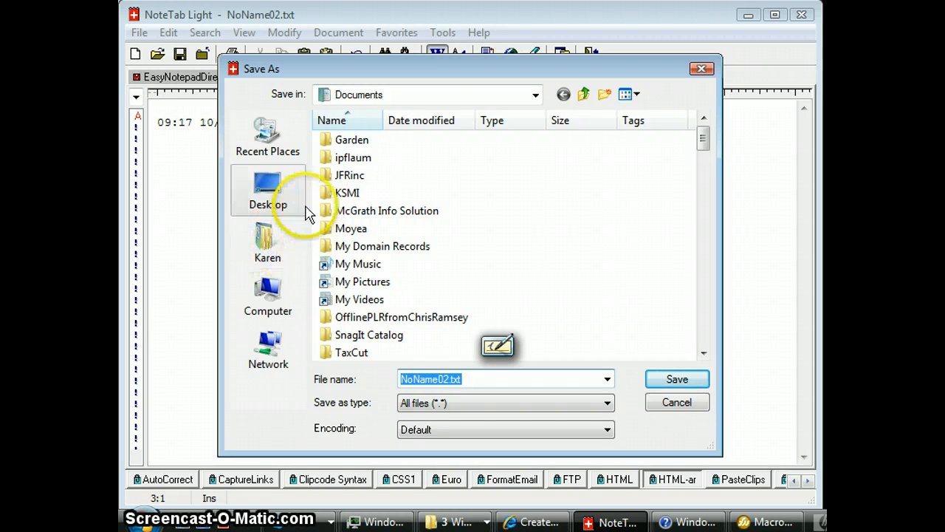
left_click(269, 249)
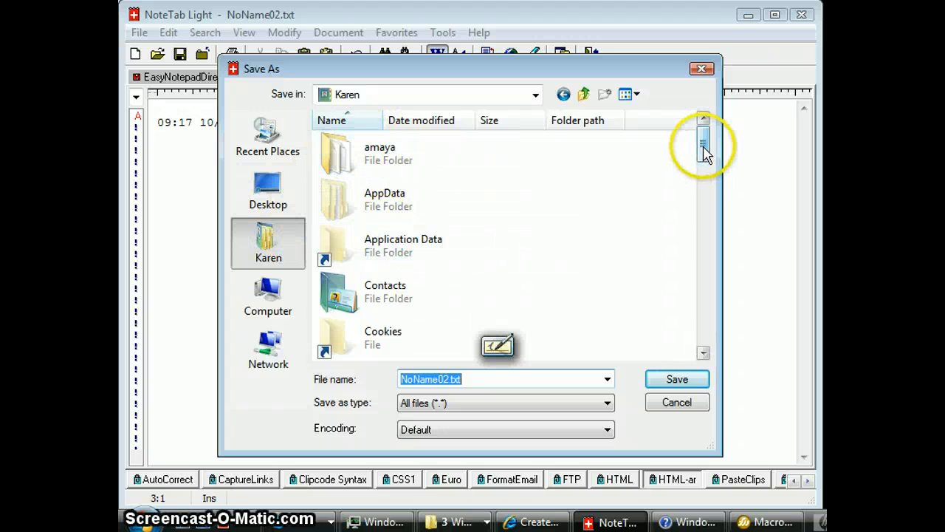
left_click_drag(703, 148, 707, 184)
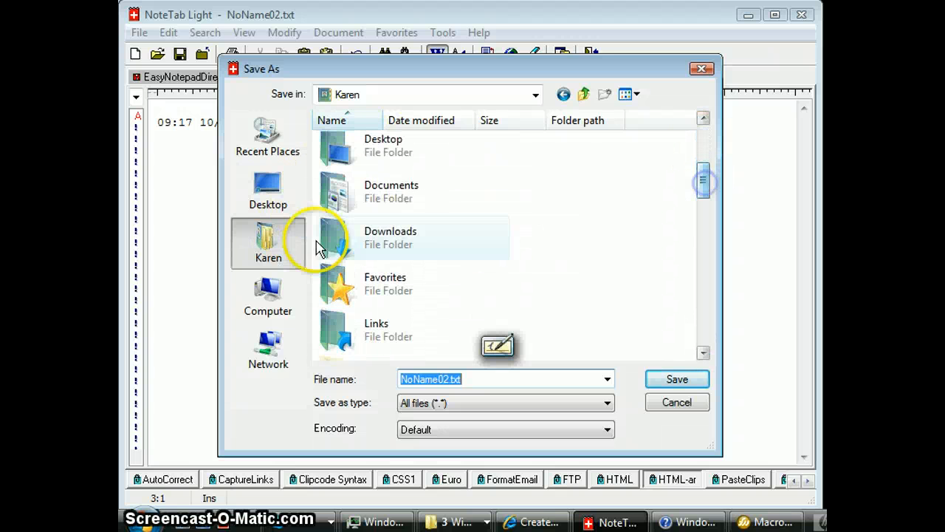
left_click(375, 198)
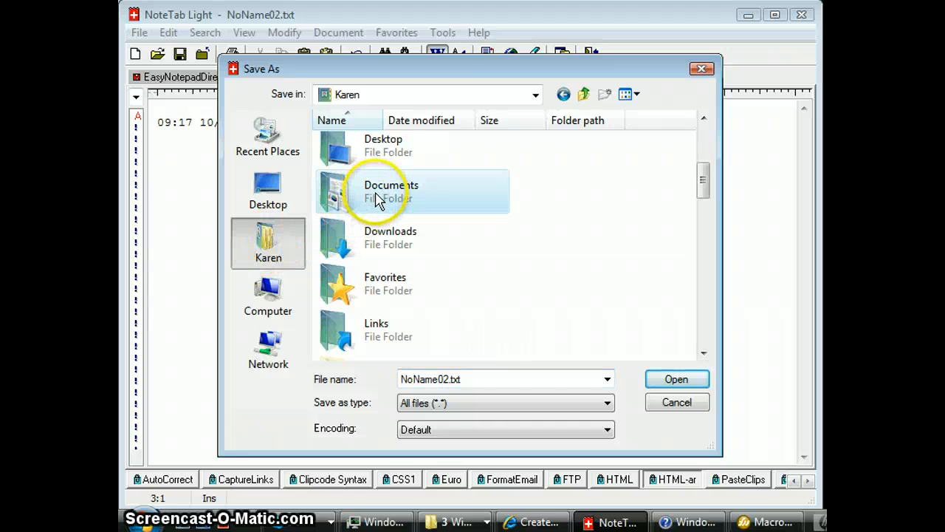
double_click(378, 197)
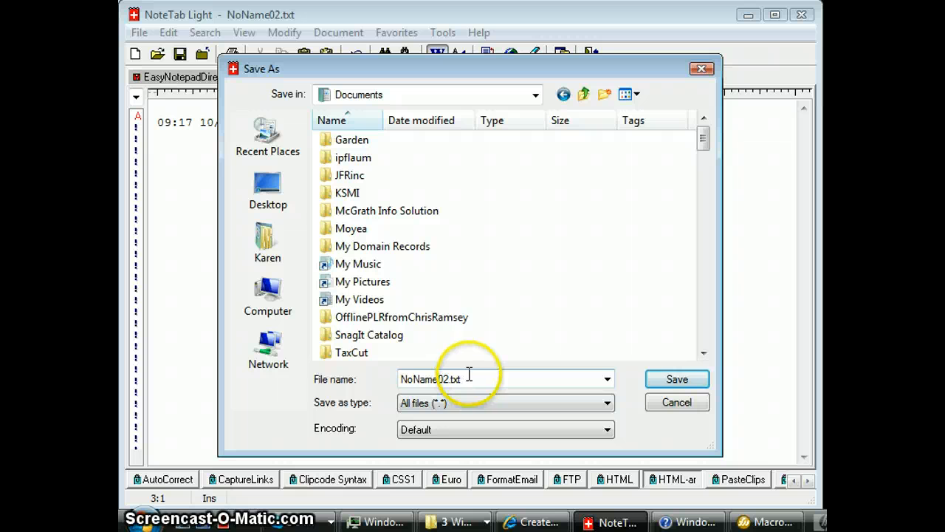
- Name the file MyNeatNotes.txt and save it in the Documents folder
left_click_drag(470, 376, 383, 387)
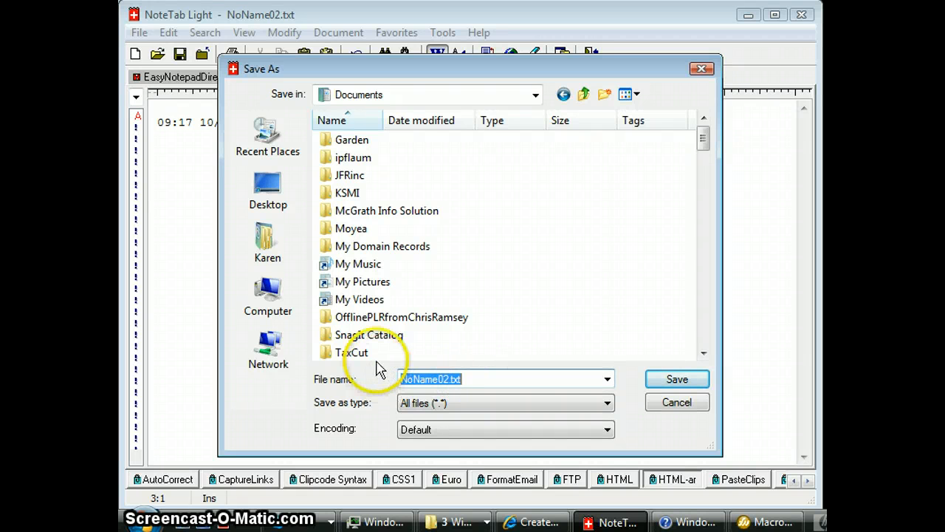
left_click(394, 356)
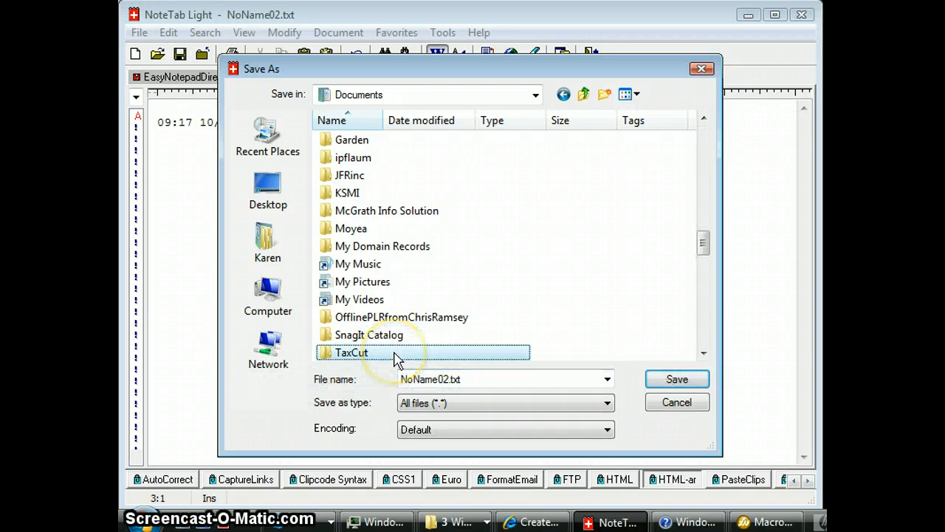
key("m")
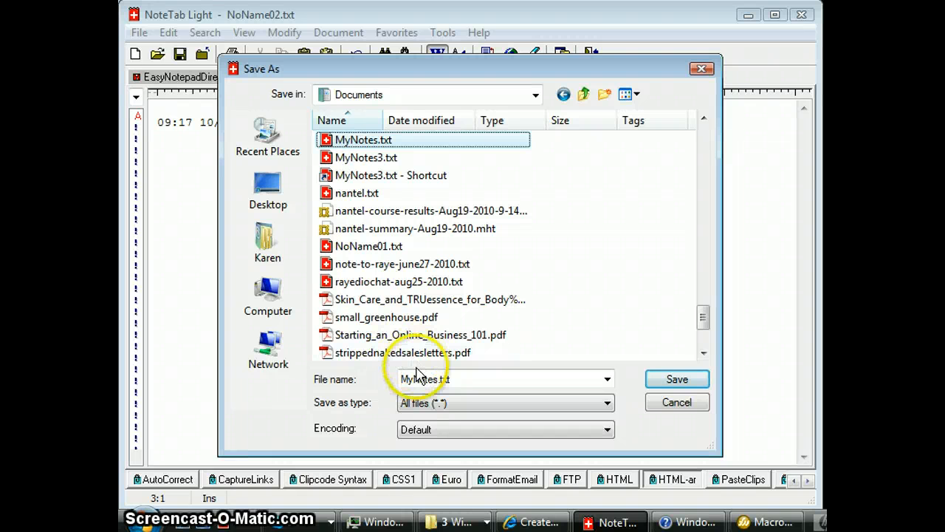
left_click(415, 376)
left_click(418, 377)
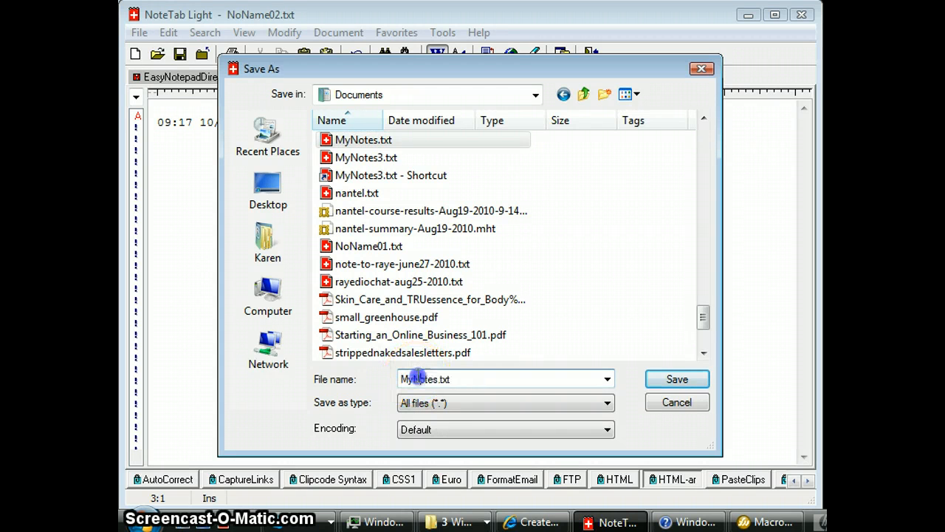
type("eat")
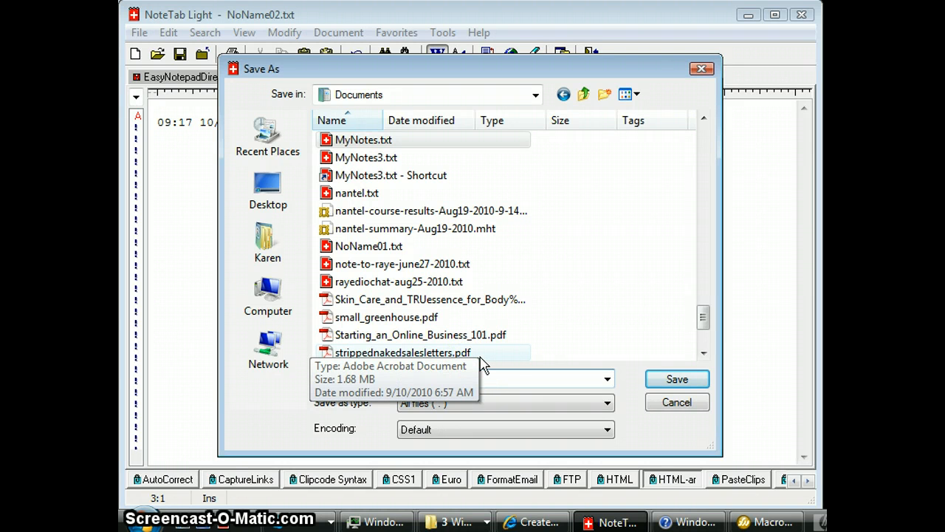
type("Notes.txt")
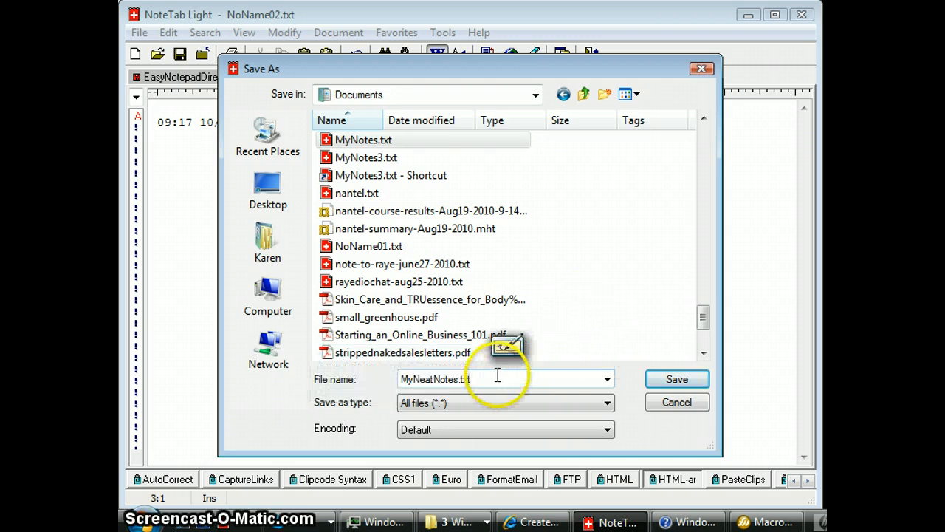
left_click(676, 380)
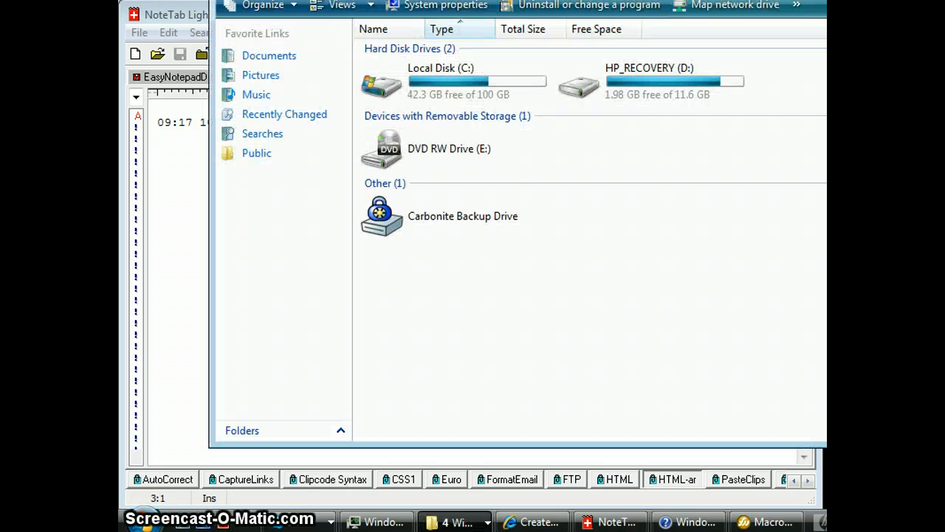
- Switch to the Windows Explorer Computer window and open the user's Documents folder through Local Disk (C:) and Users
left_click_drag(535, 0, 470, 15)
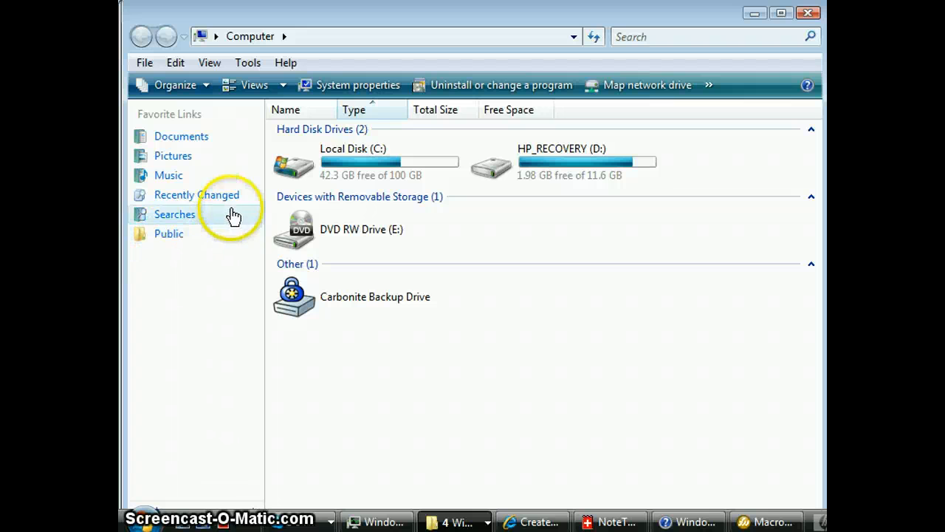
double_click(339, 157)
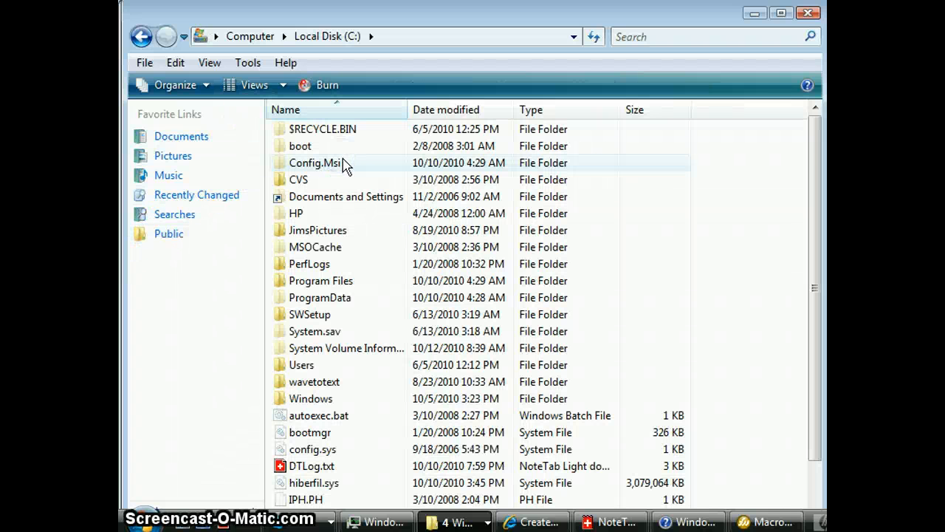
double_click(299, 365)
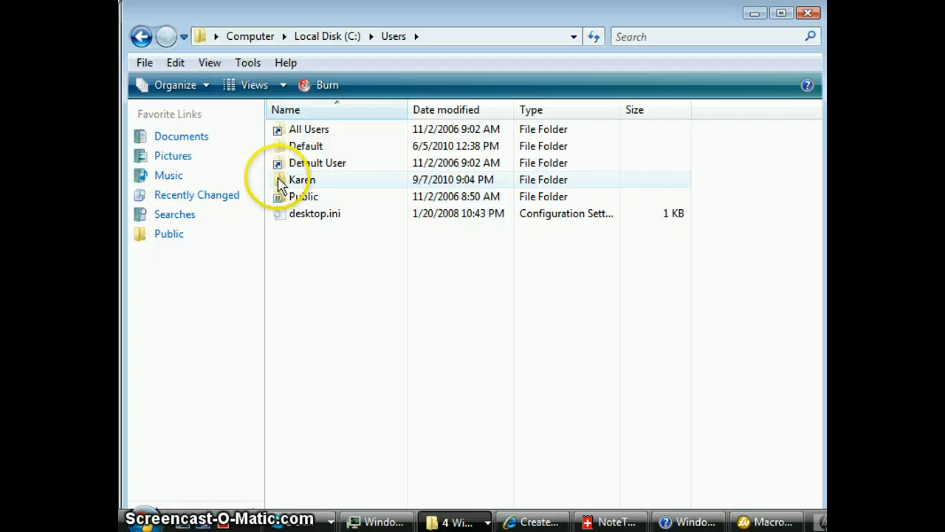
double_click(282, 185)
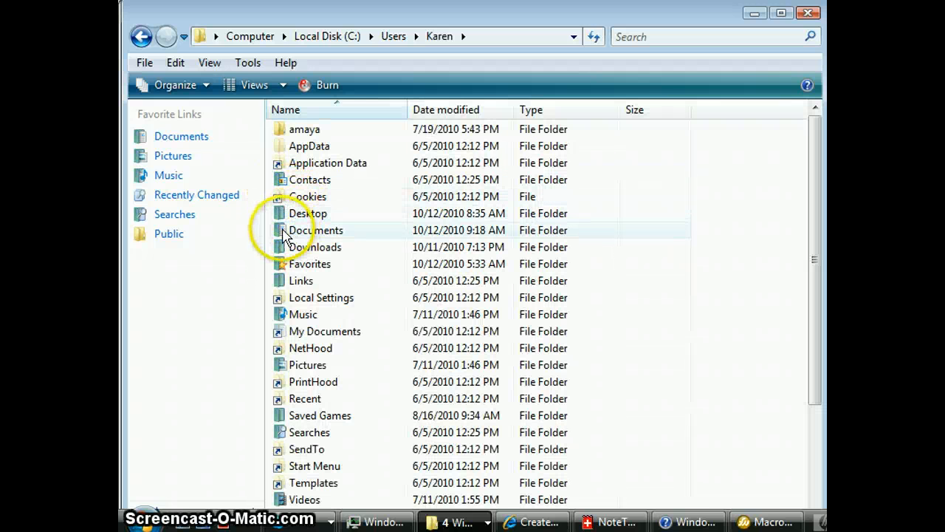
double_click(288, 231)
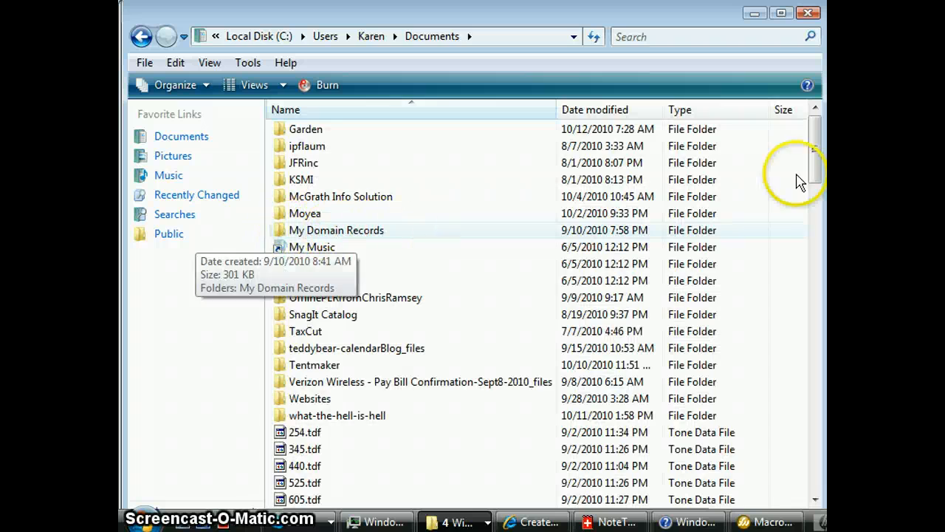
- Find MyNeatNotes.txt in the Documents folder and create a shortcut to it
left_click_drag(819, 147, 810, 467)
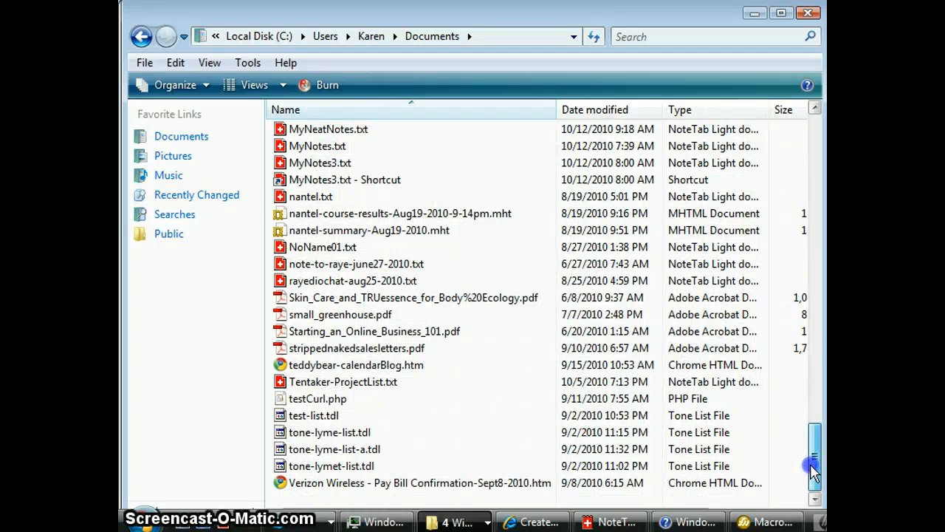
left_click_drag(814, 464, 815, 462)
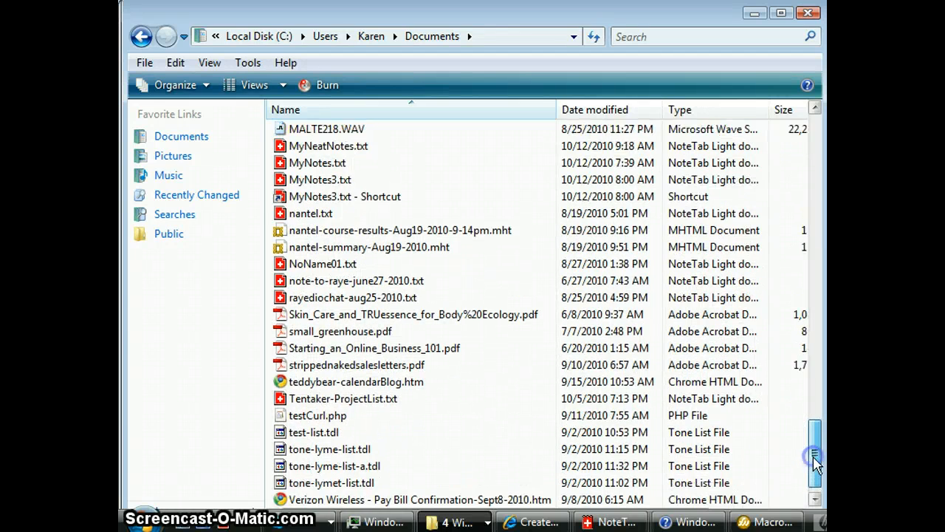
left_click(297, 145)
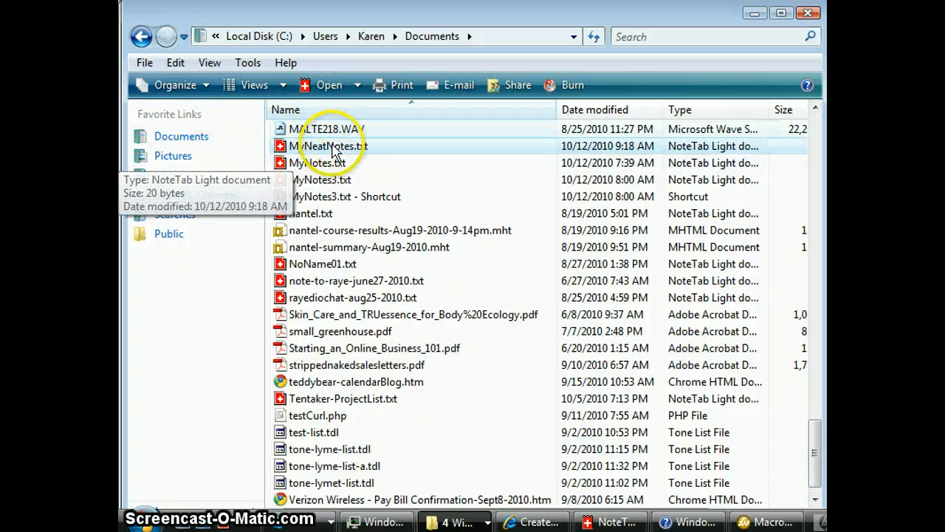
left_click(334, 147)
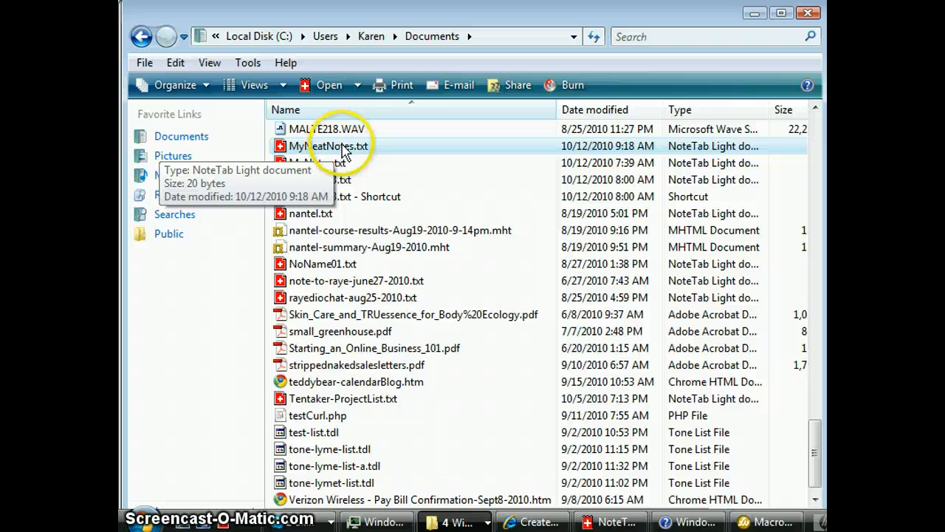
right_click(344, 147)
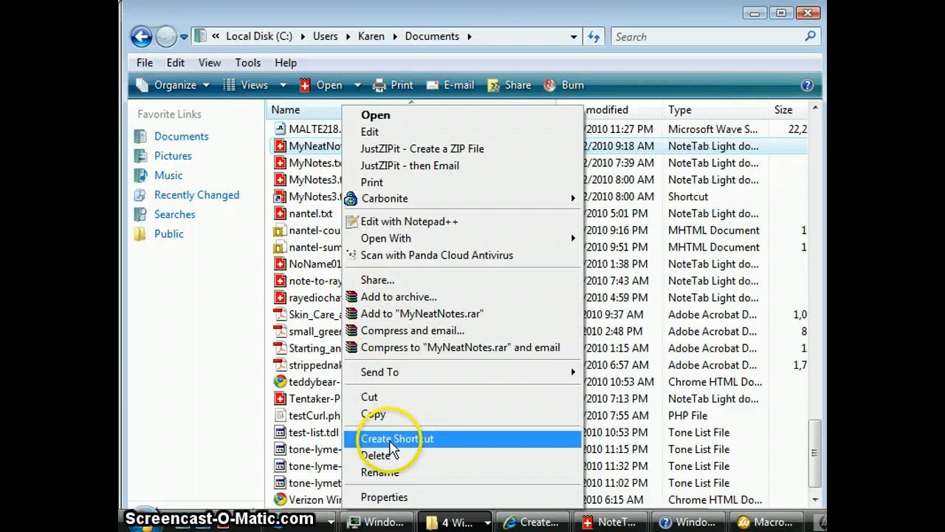
left_click(397, 438)
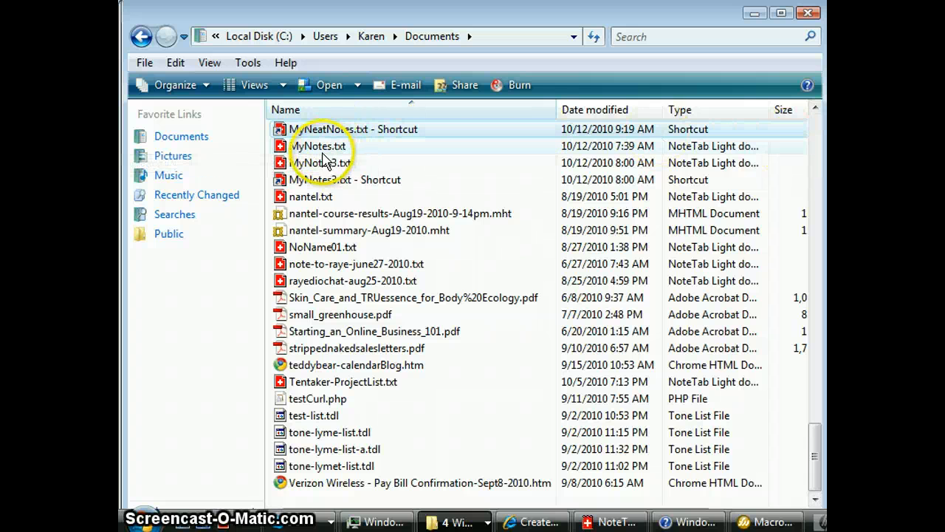
- Move the MyNeatNotes.txt shortcut from the Documents folder to the taskbar's Quick Launch area and minimize the folder window
left_click(334, 114)
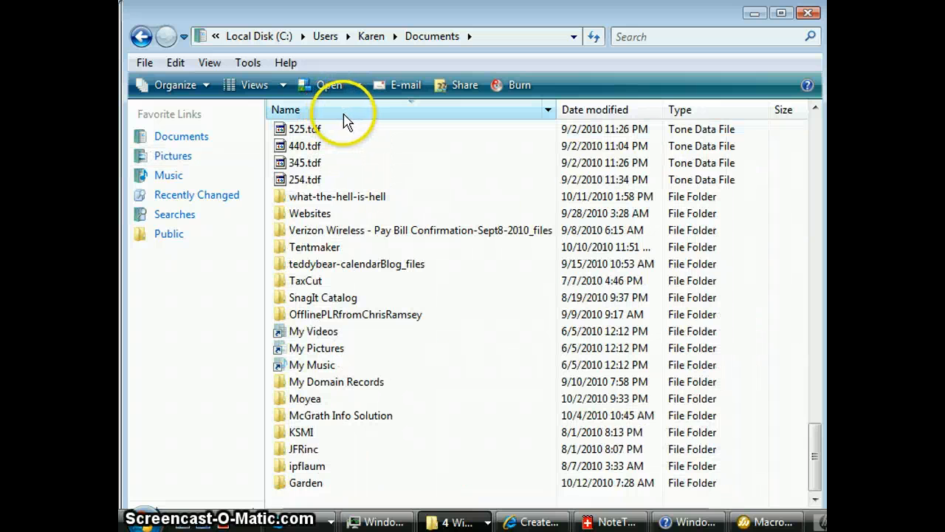
left_click(347, 112)
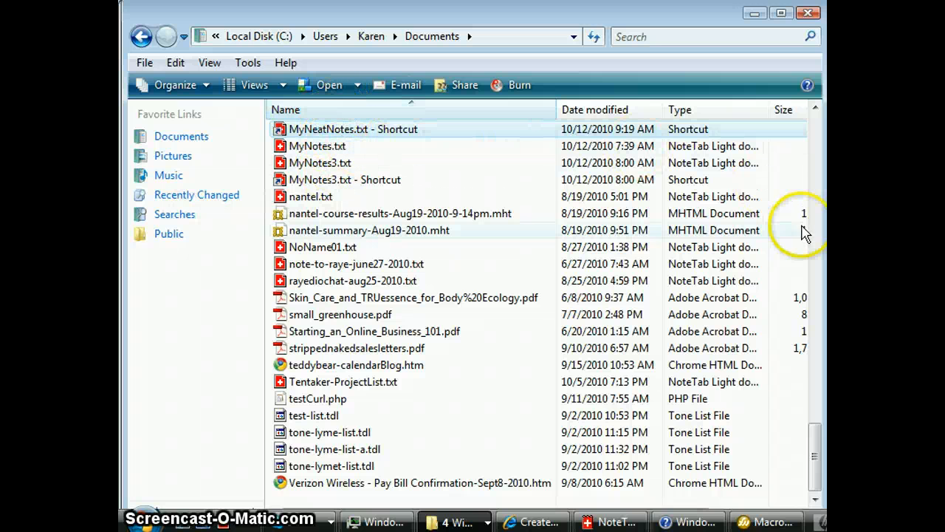
scroll(816, 449, "up", 1)
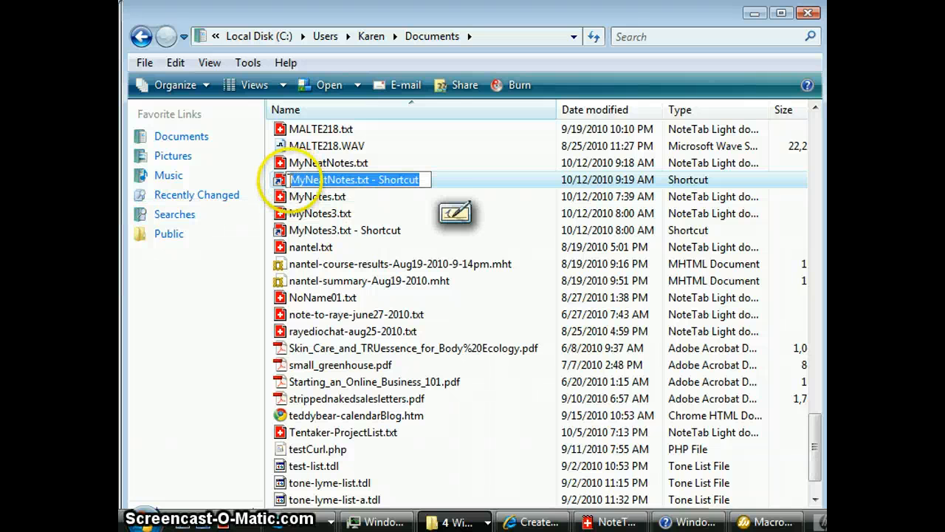
left_click(279, 182)
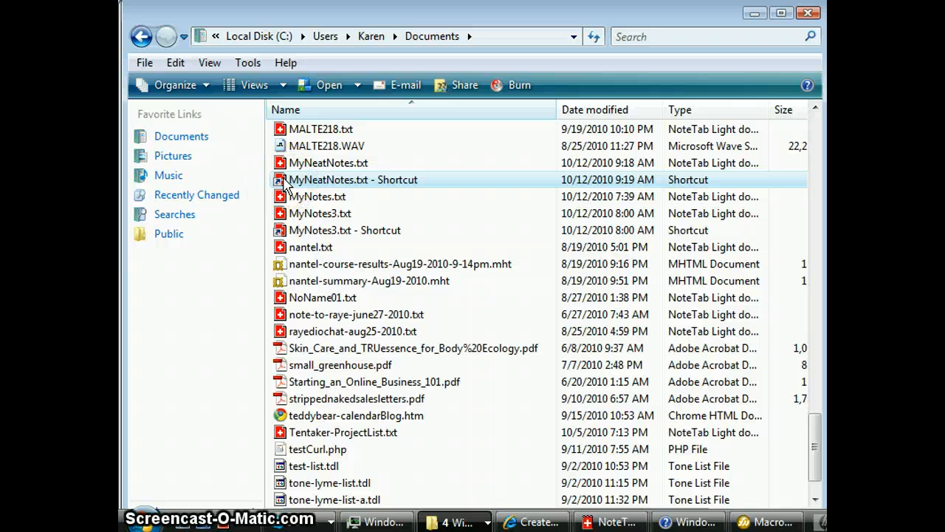
left_click(285, 185)
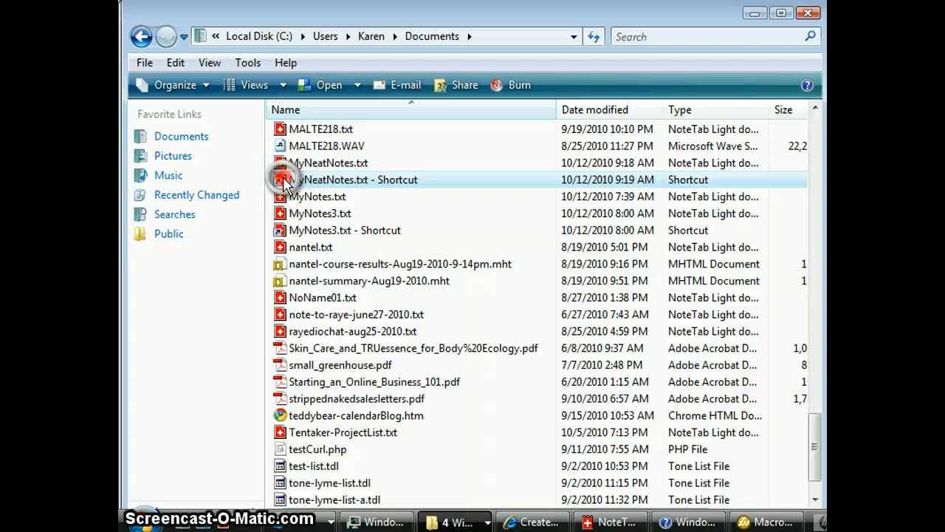
left_click_drag(285, 185, 210, 487)
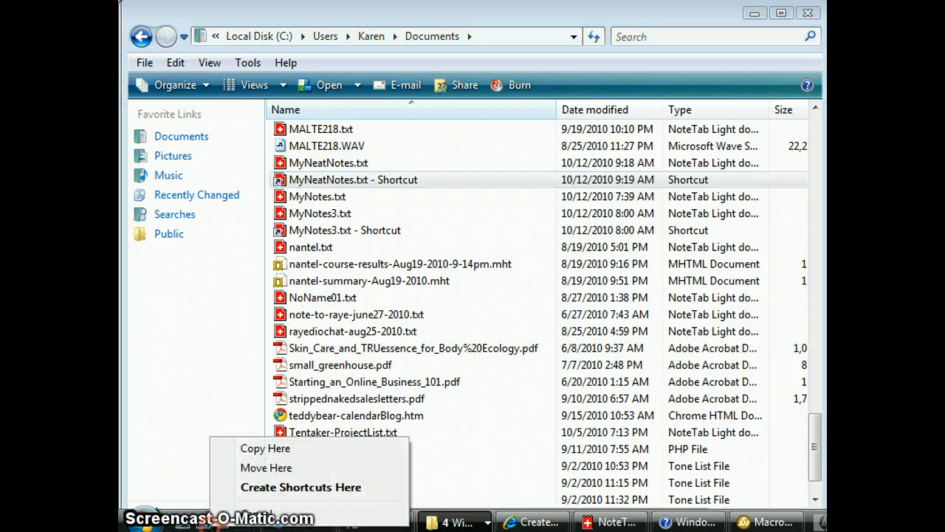
left_click(251, 467)
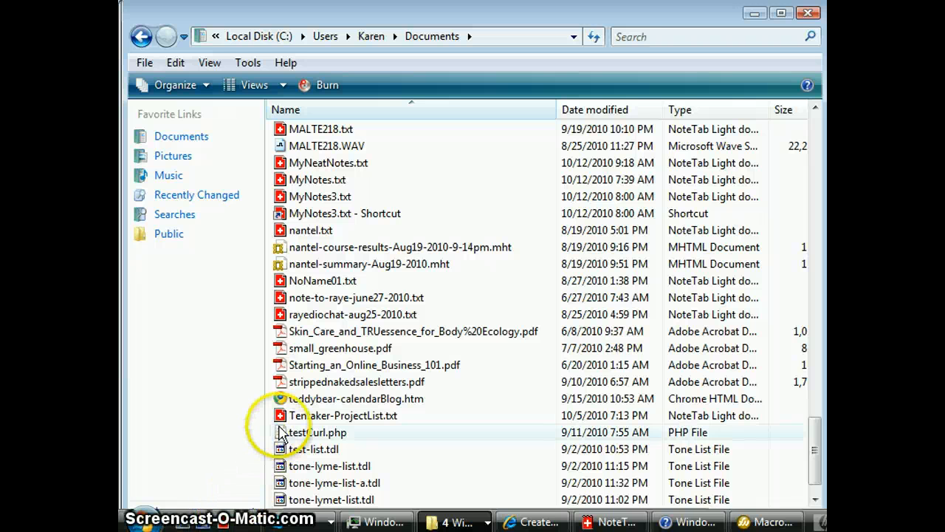
mouse_move(280, 419)
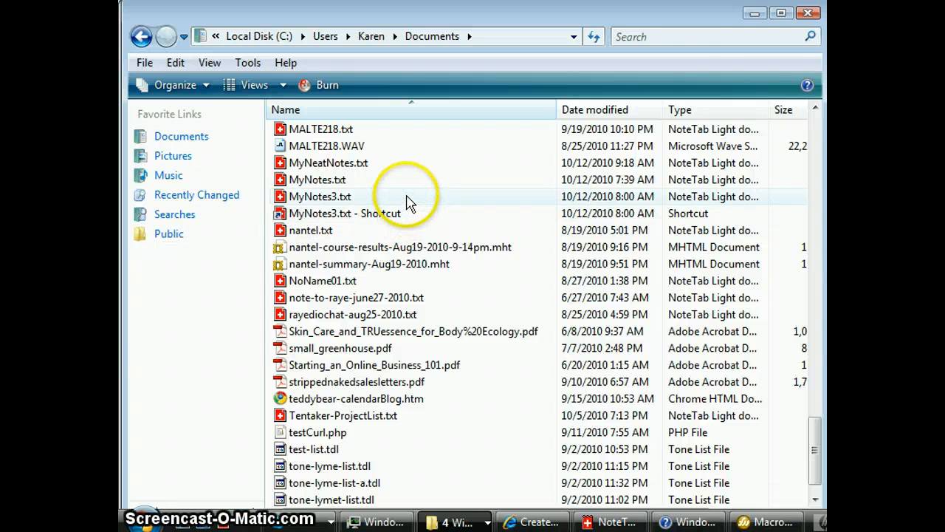
left_click(755, 17)
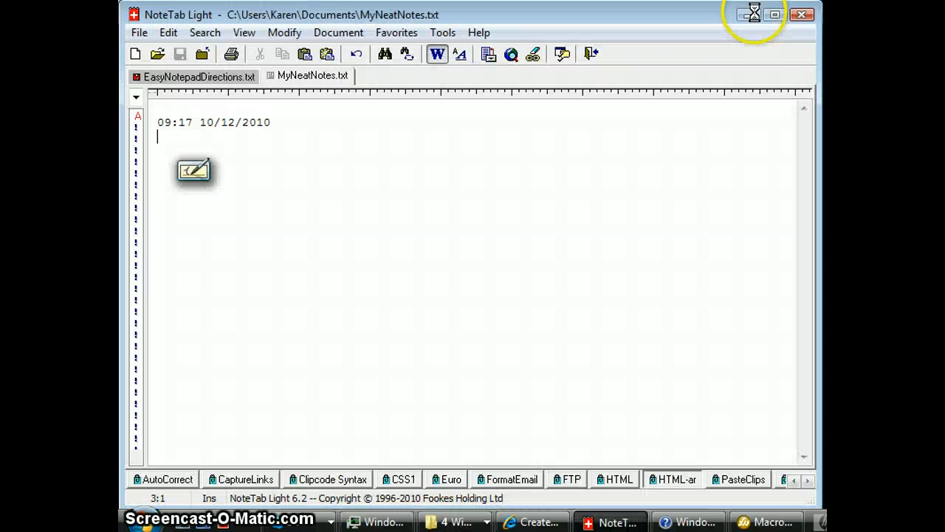
- Minimize the open NoteTab and Fireworks windows to show the desktop and open MyNeatNotes.txt from its Quick Launch shortcut
left_click(748, 17)
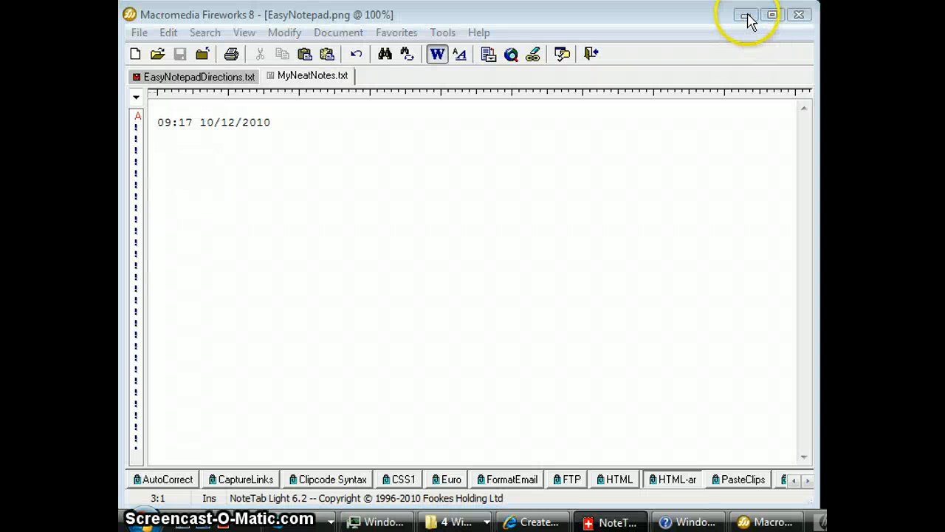
left_click(748, 17)
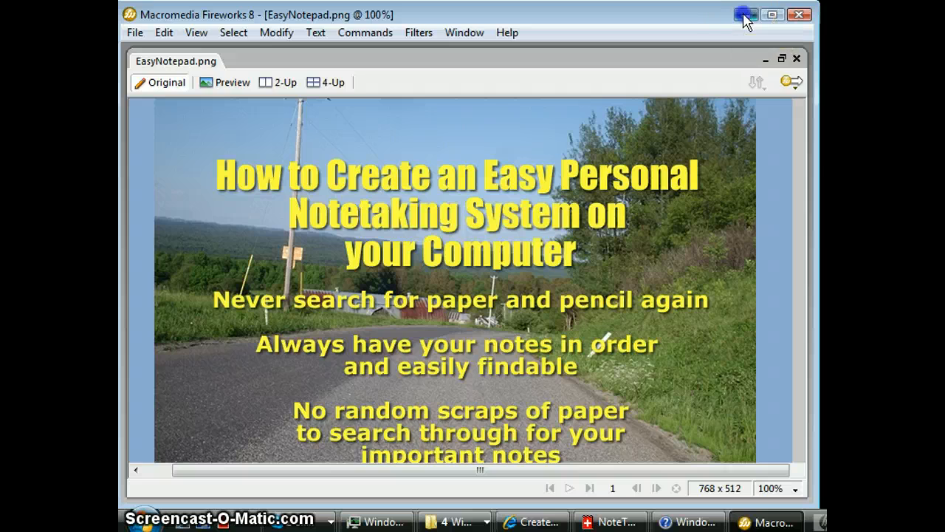
left_click(157, 226)
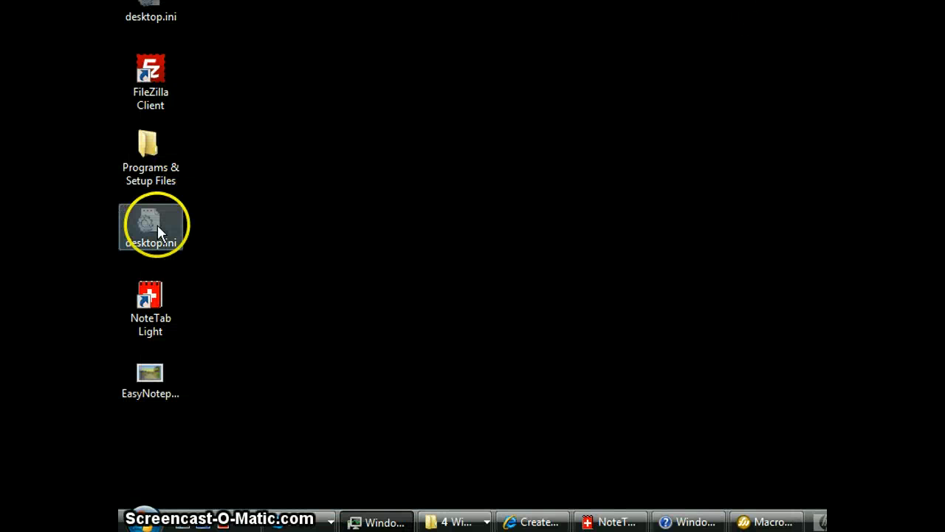
left_click(647, 308)
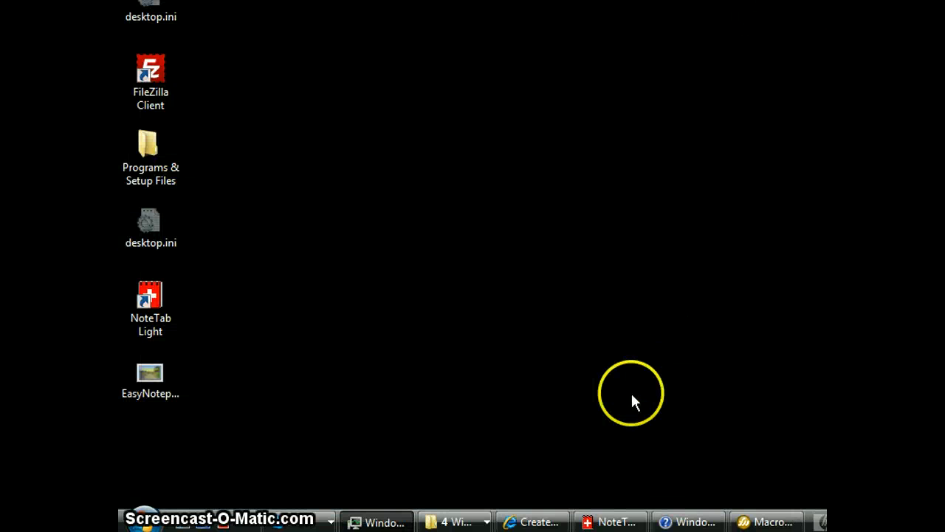
left_click(219, 523)
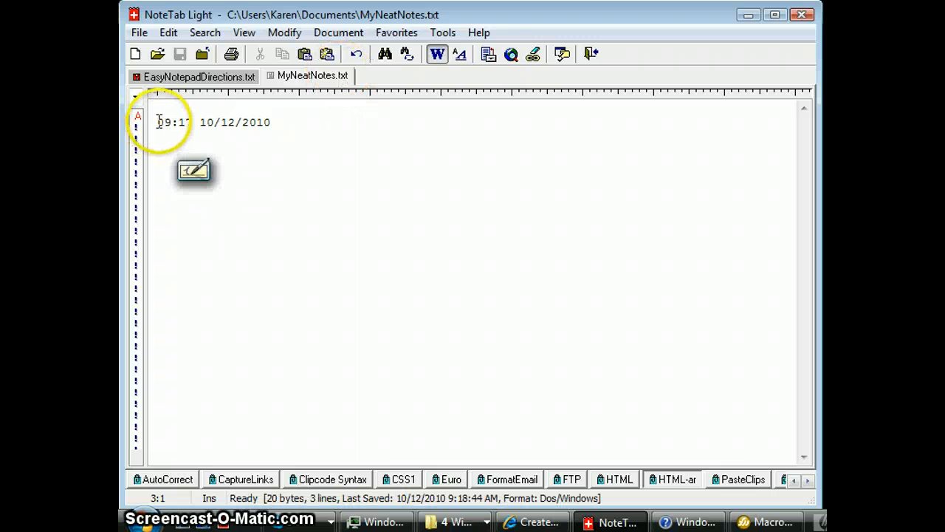
- Replace the existing time stamp in MyNeatNotes.txt with the current time and date
left_click_drag(158, 122, 287, 134)
key("Delete")
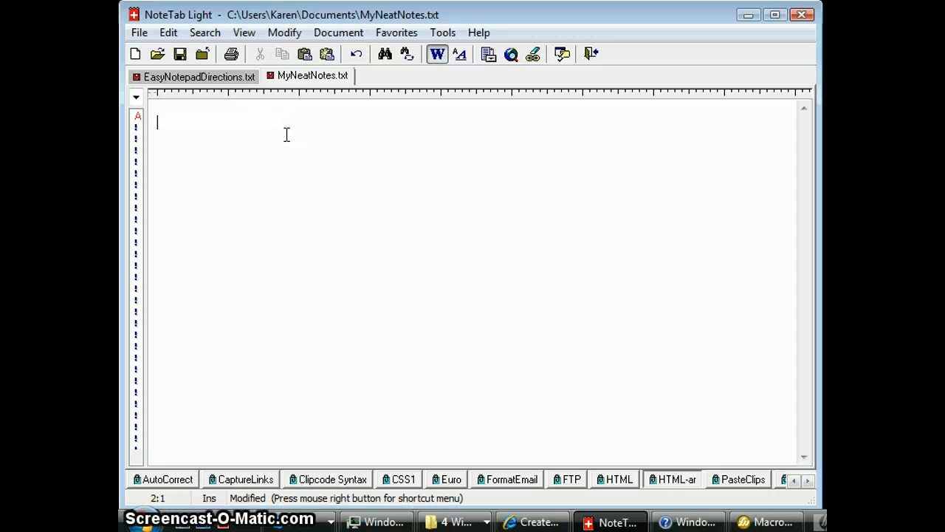
key("F5")
left_click(272, 135)
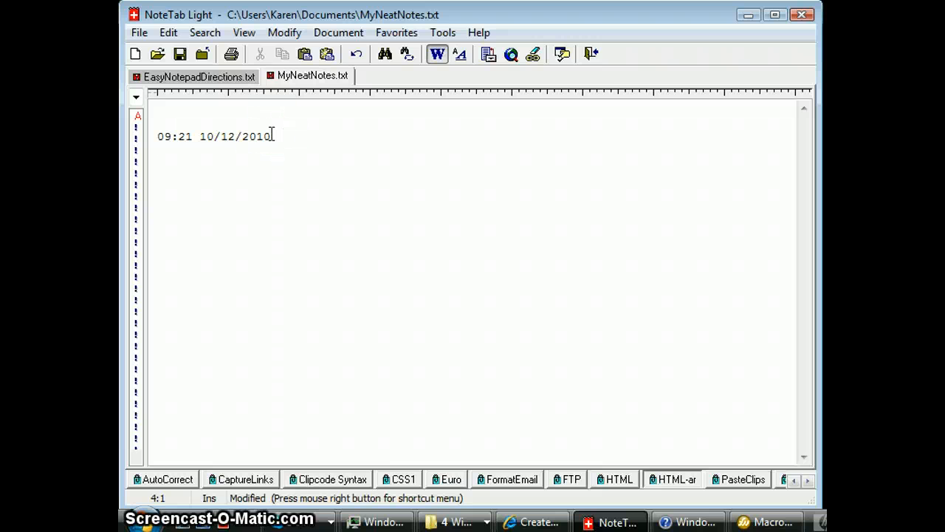
- Enter the note "Remember to save My Neat Notes after I add to them." below the time stamp
type("Remem")
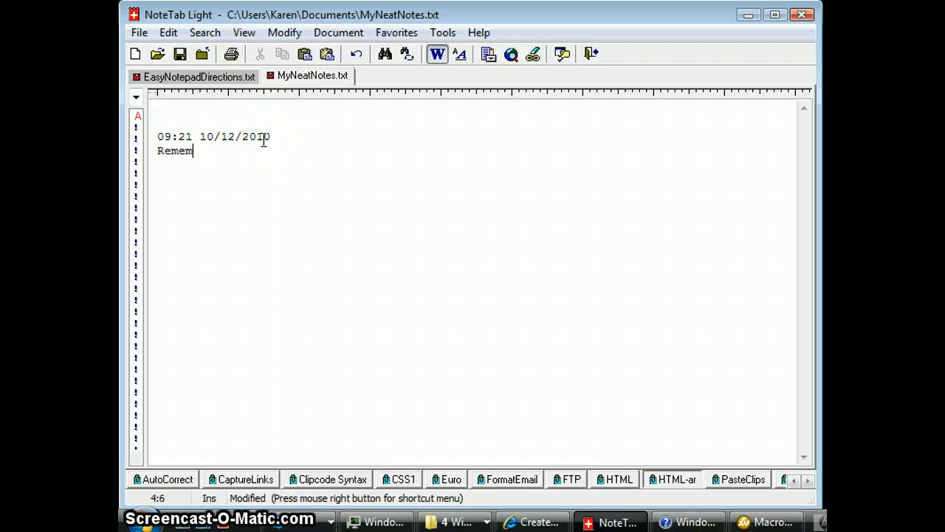
type("ber to")
type("M")
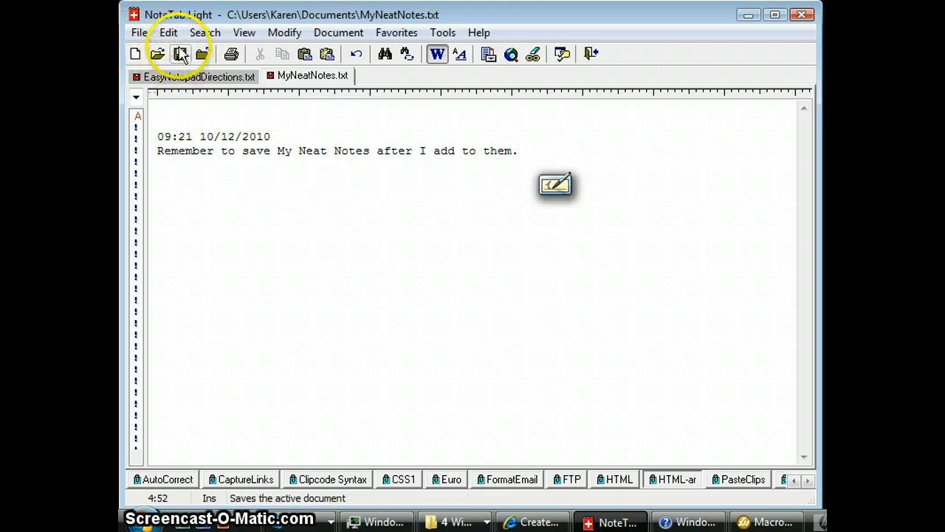
- Save MyNeatNotes.txt and close NoteTab Light, saving the changes to EasyNotepadDirections.txt as well
left_click(139, 34)
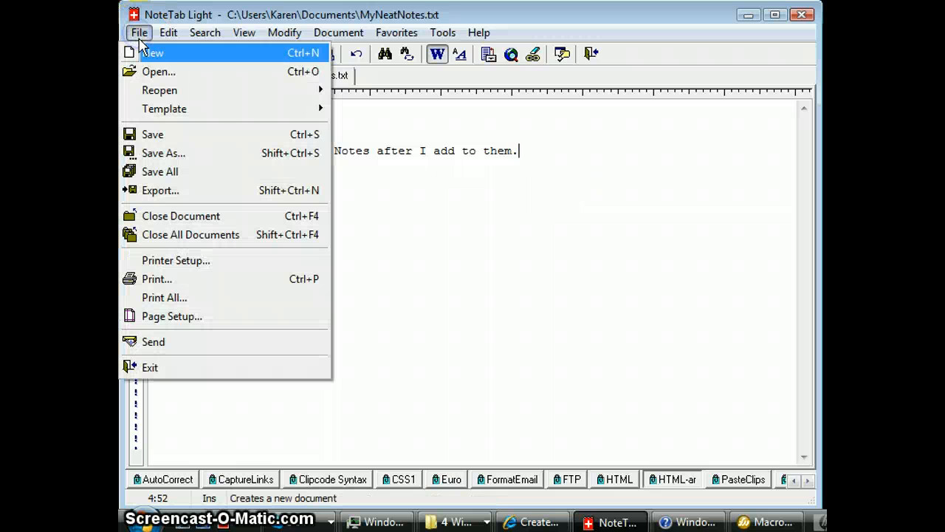
left_click(153, 136)
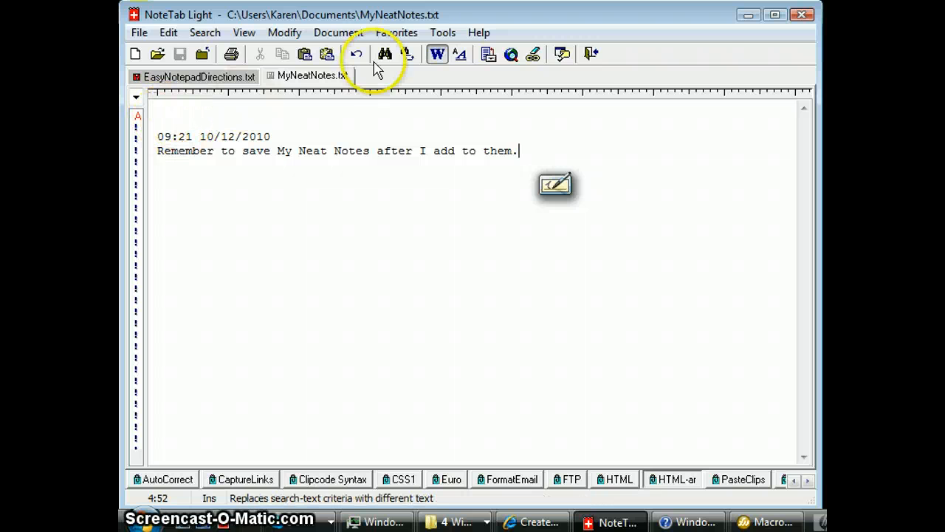
left_click(802, 17)
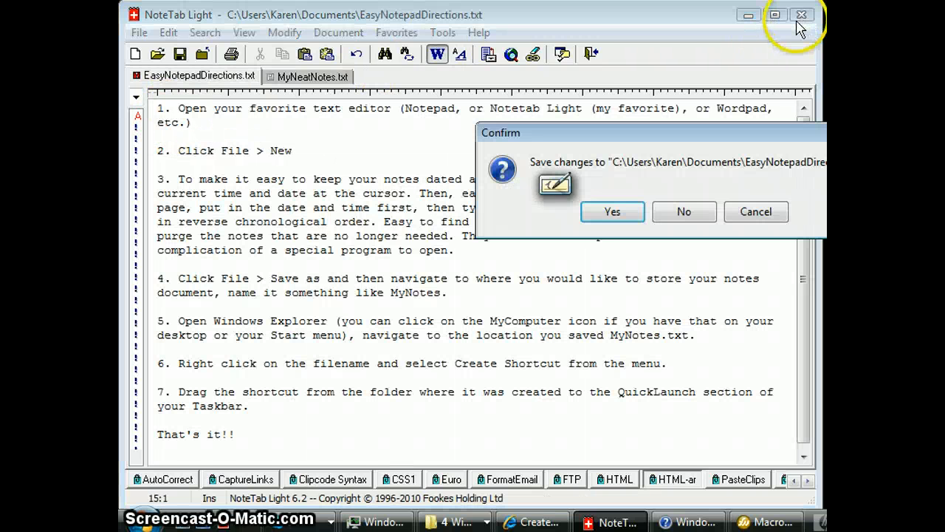
left_click(619, 215)
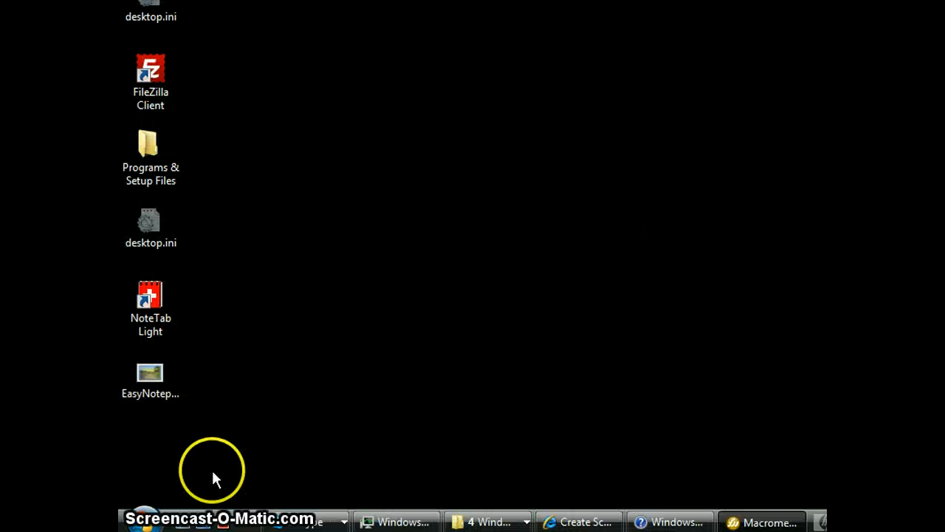
- Open MyNeatNotes.txt from its Quick Launch shortcut, dismiss the Tip of the Day, and move the window fully into view
left_click(224, 523)
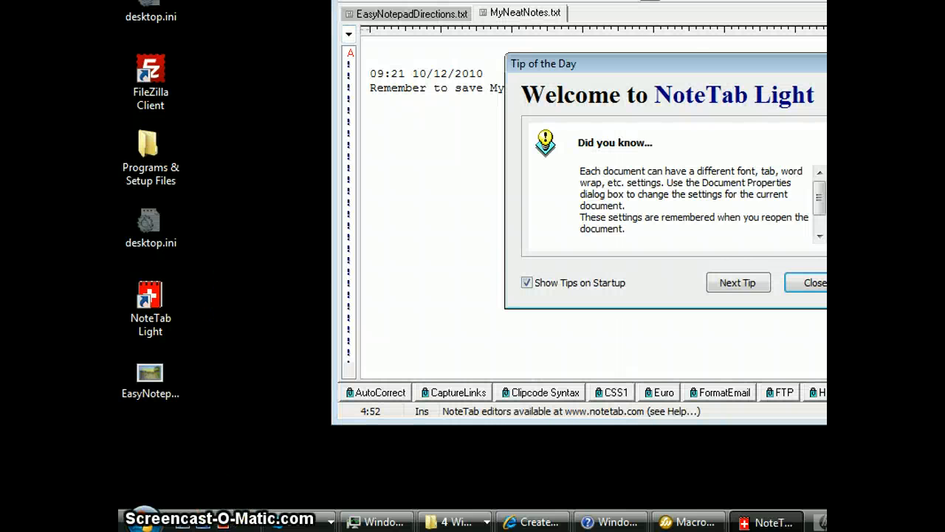
left_click(807, 283)
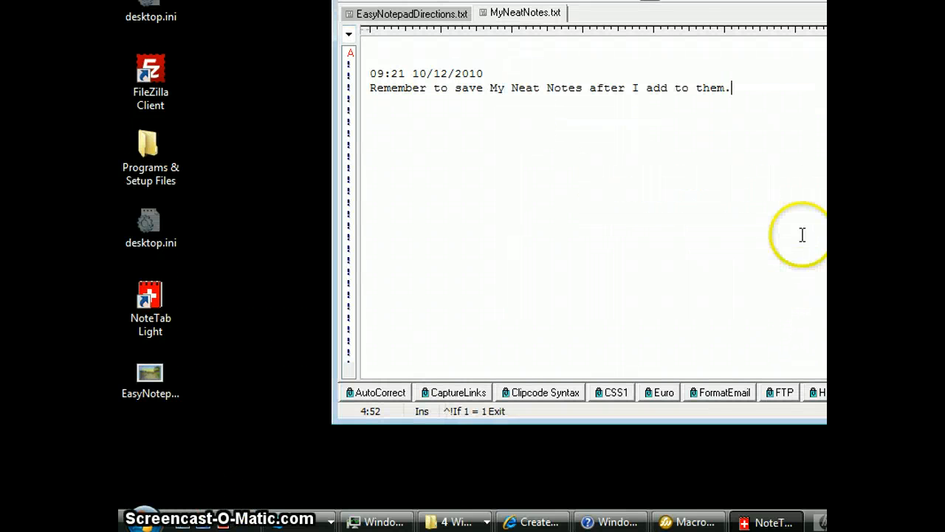
left_click_drag(653, 15, 540, 20)
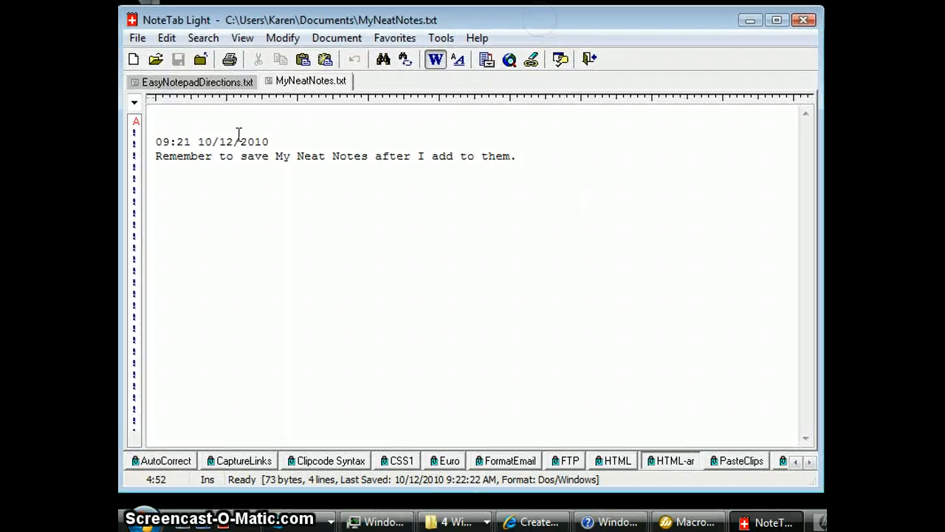
- Add a note reading "This is my new note." under a current time stamp above the earlier entry and save the file
left_click(174, 117)
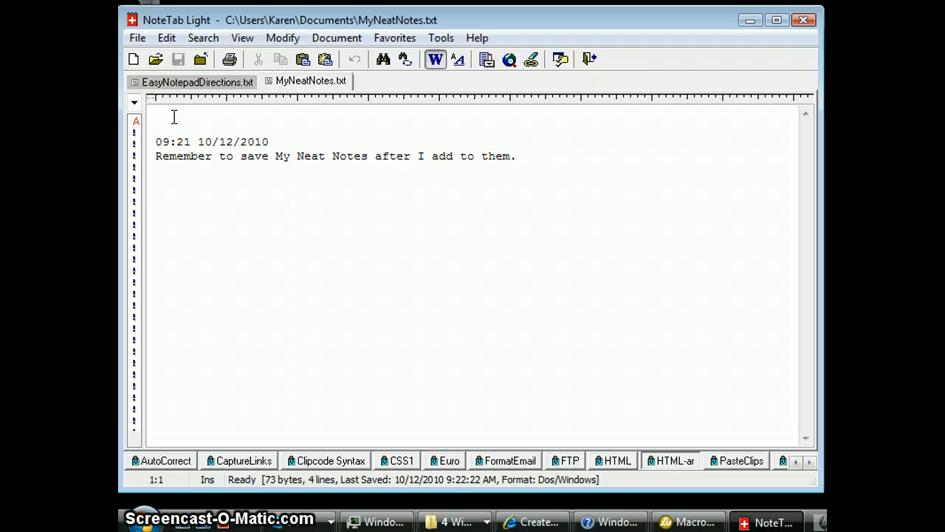
key("F5")
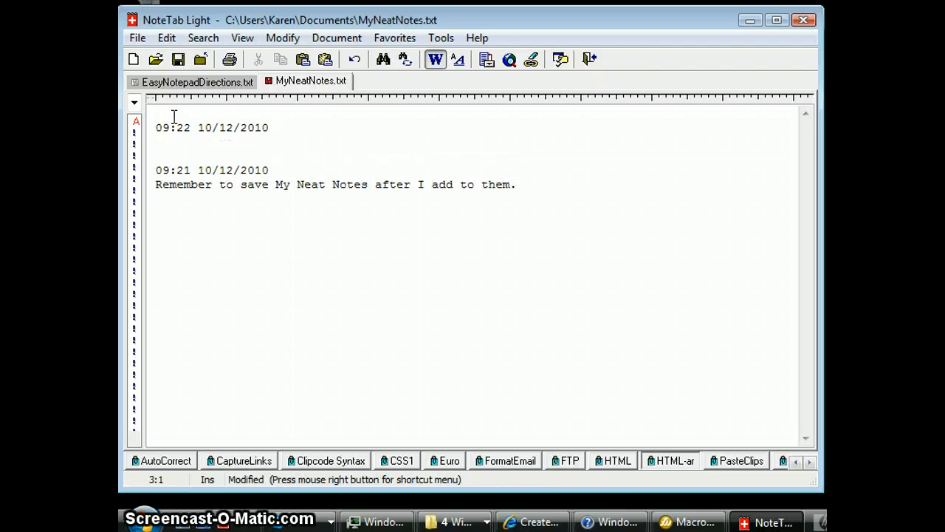
type("This is n")
key("BackSpace")
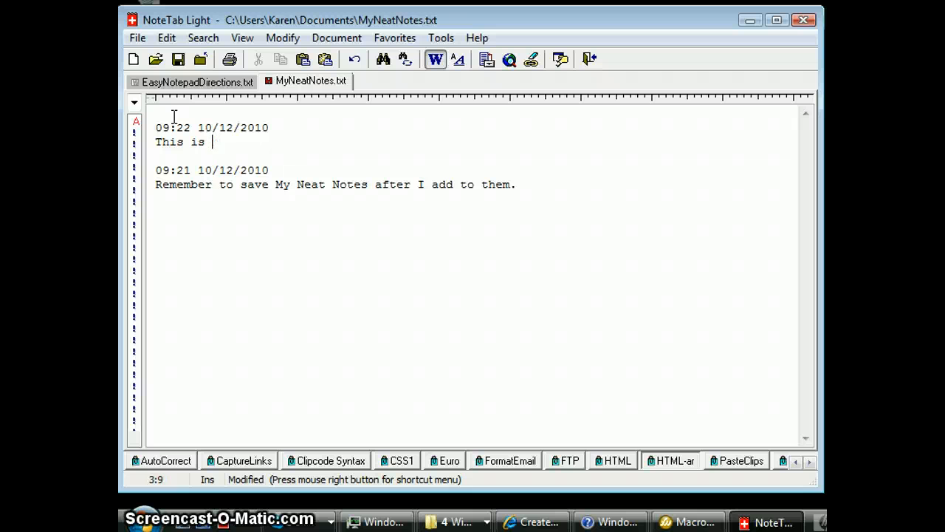
type("my new note.")
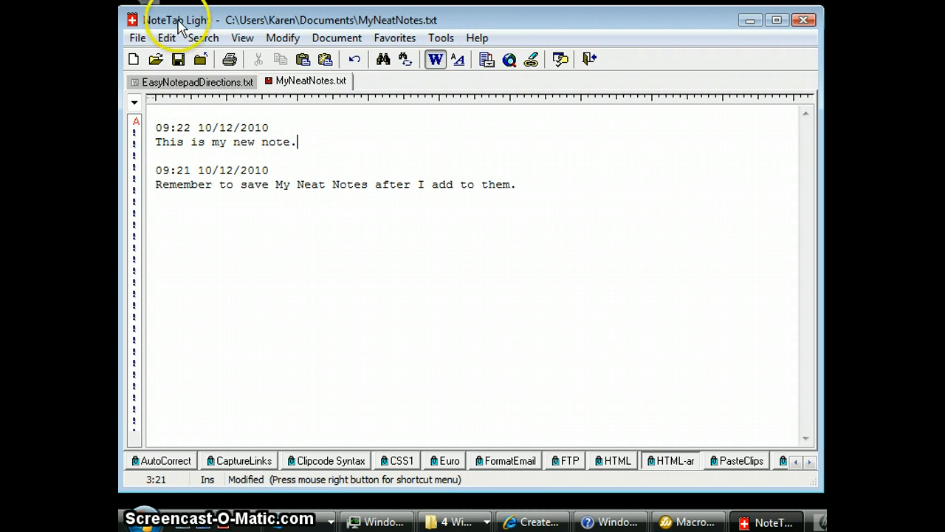
left_click(178, 59)
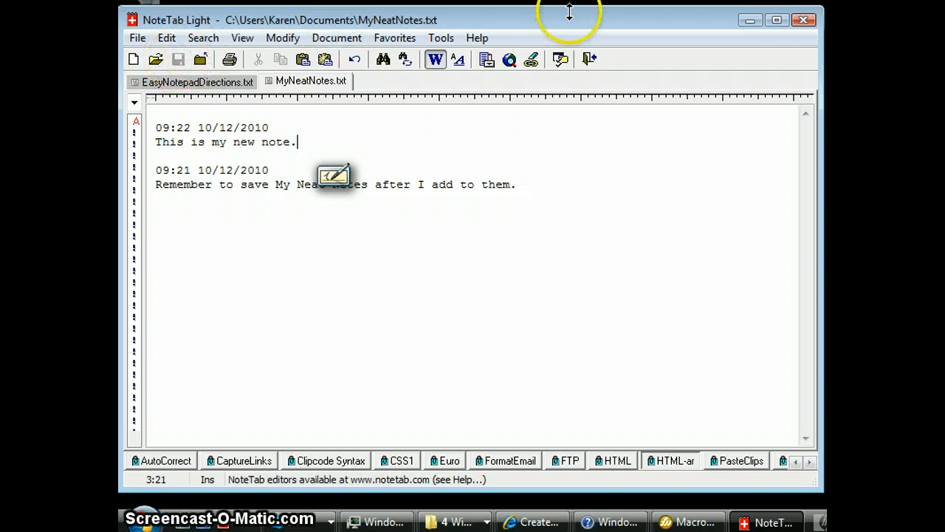
- Close NoteTab Light and reopen MyNeatNotes.txt from Quick Launch, dismissing the startup tip and repositioning the window
left_click(805, 21)
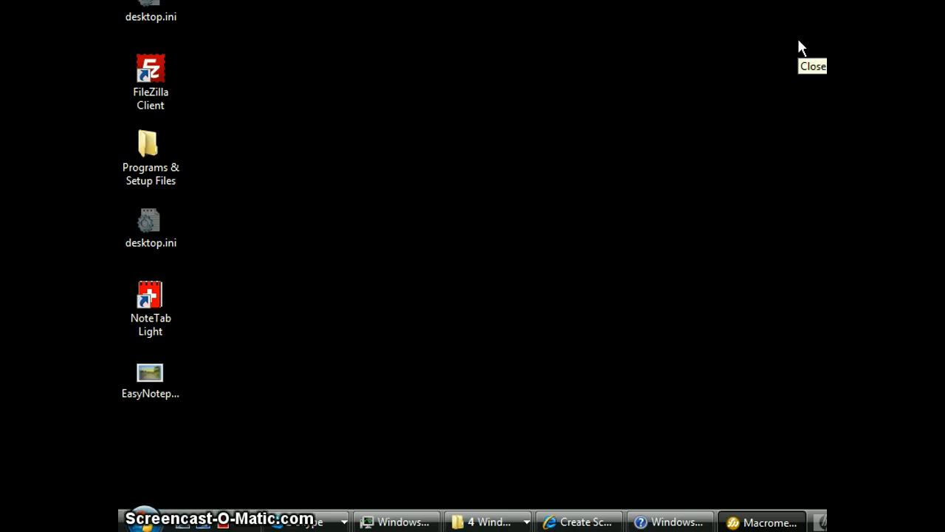
left_click(226, 525)
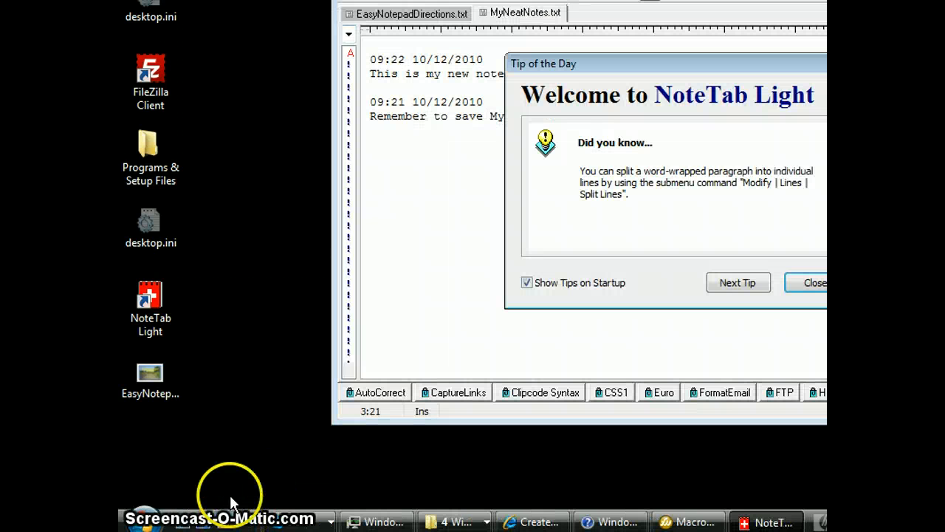
left_click(805, 284)
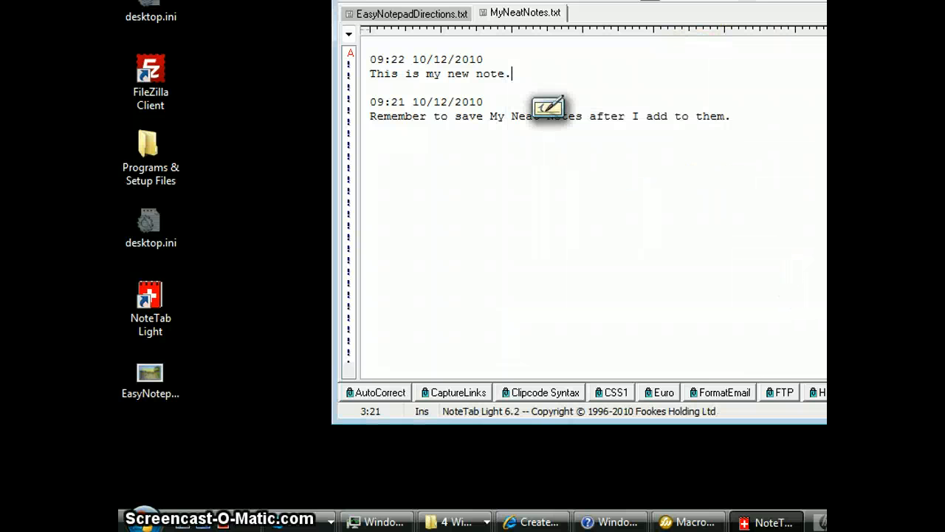
left_click_drag(757, 0, 544, 15)
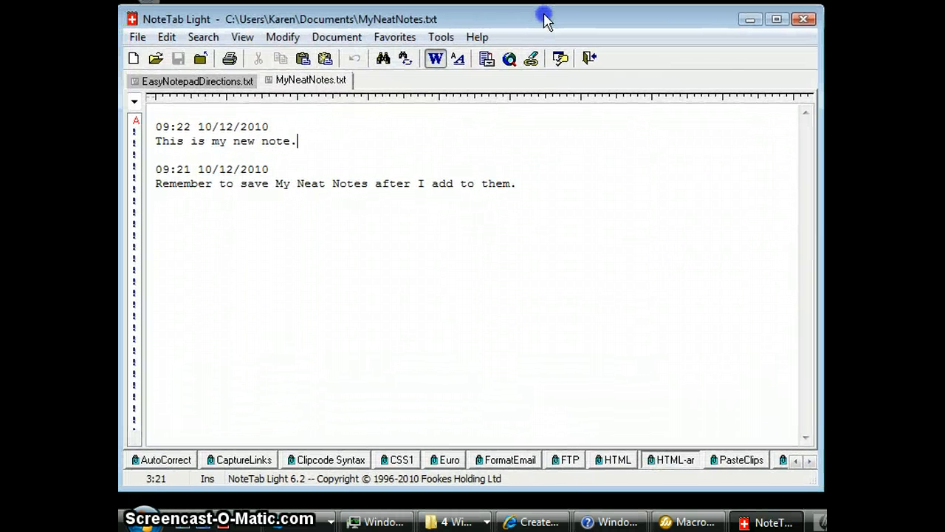
left_click(192, 81)
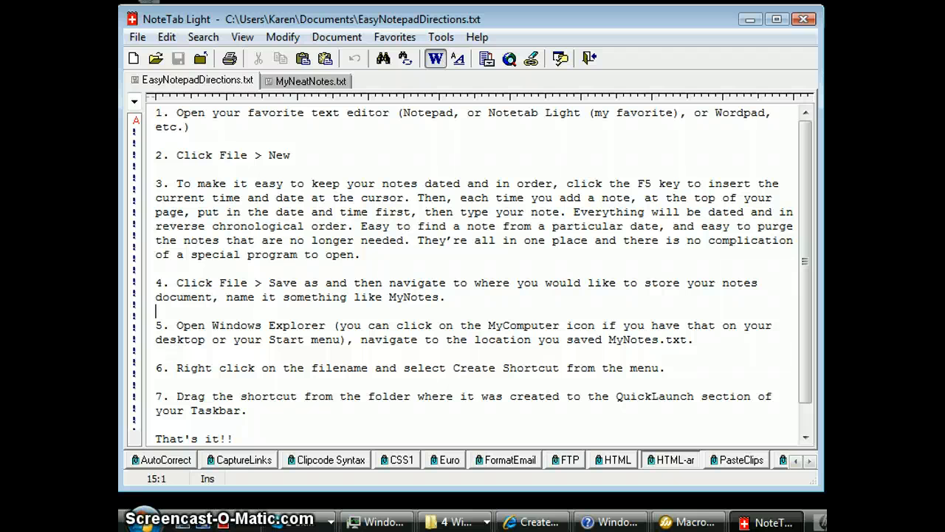
left_click(292, 437)
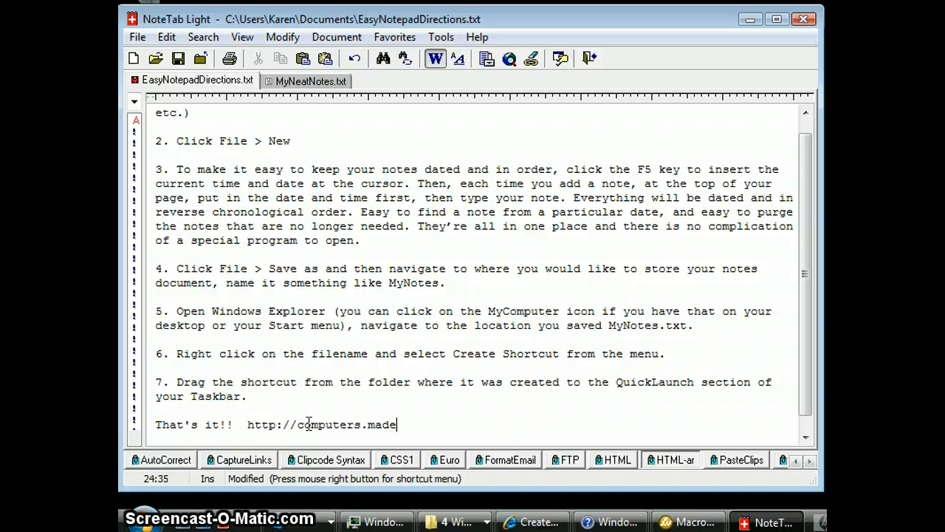
type(".com")
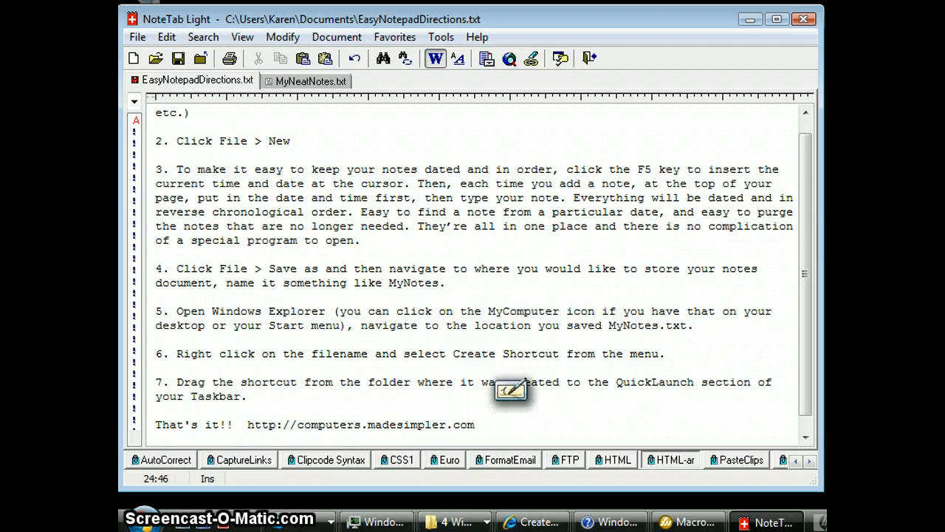
left_click_drag(812, 189, 810, 177)
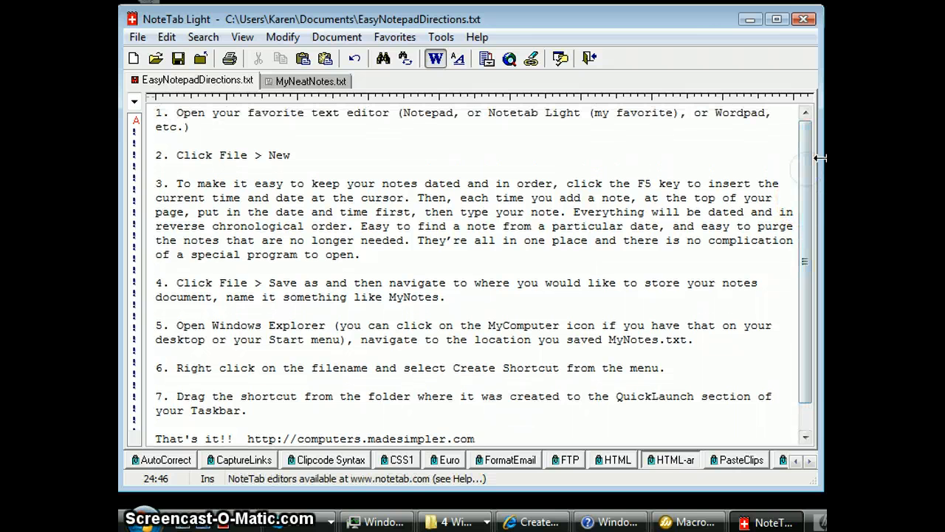